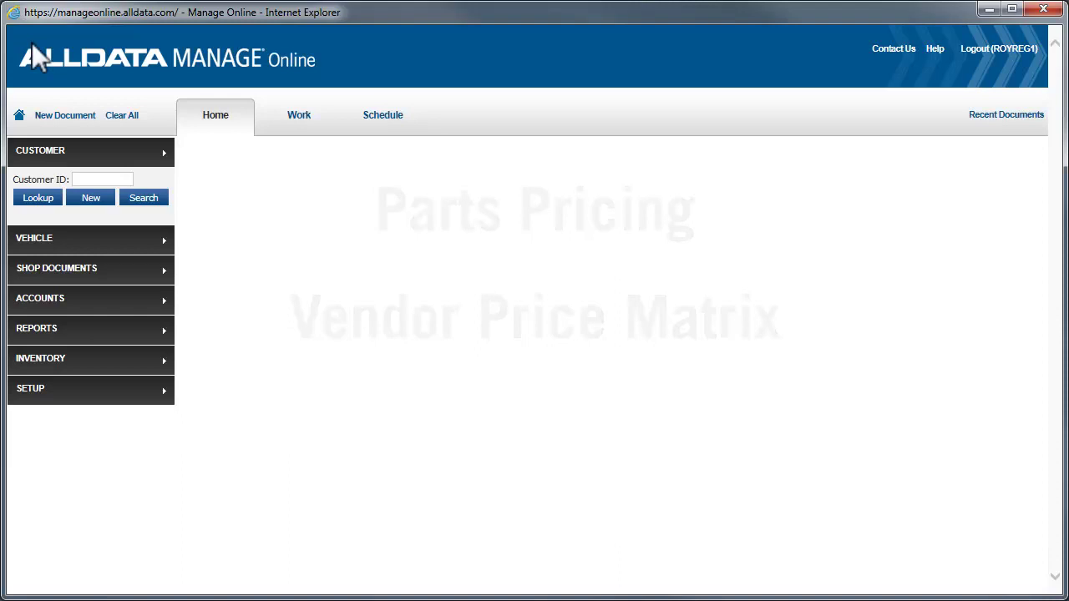
Step: Expand SETUP and go to the User Options & Settings page
{"action": "left_click", "coordinate": [58, 387]}
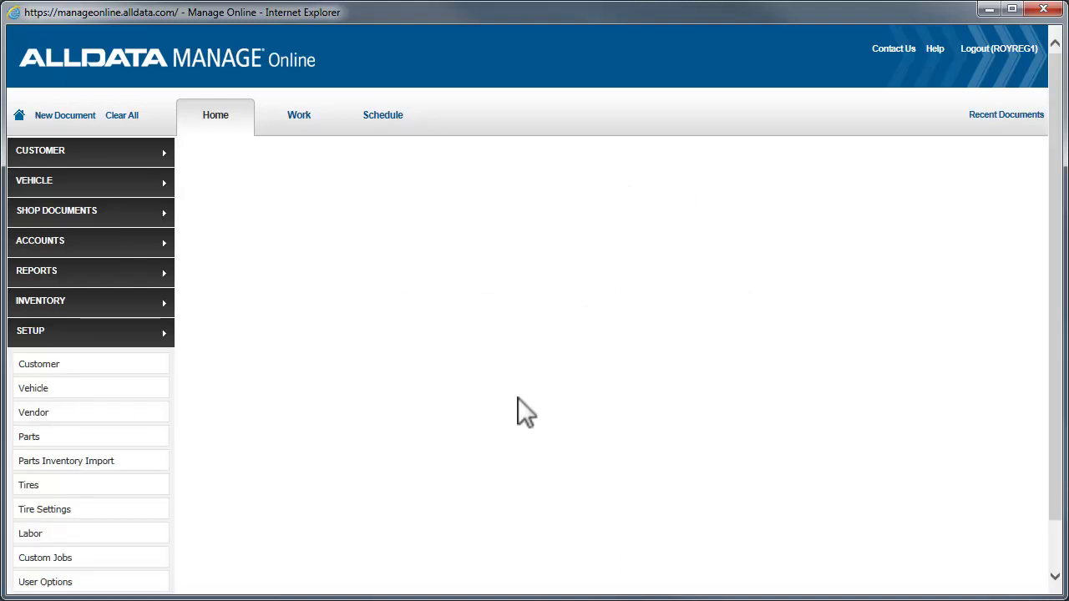
{"action": "left_click", "coordinate": [1055, 549]}
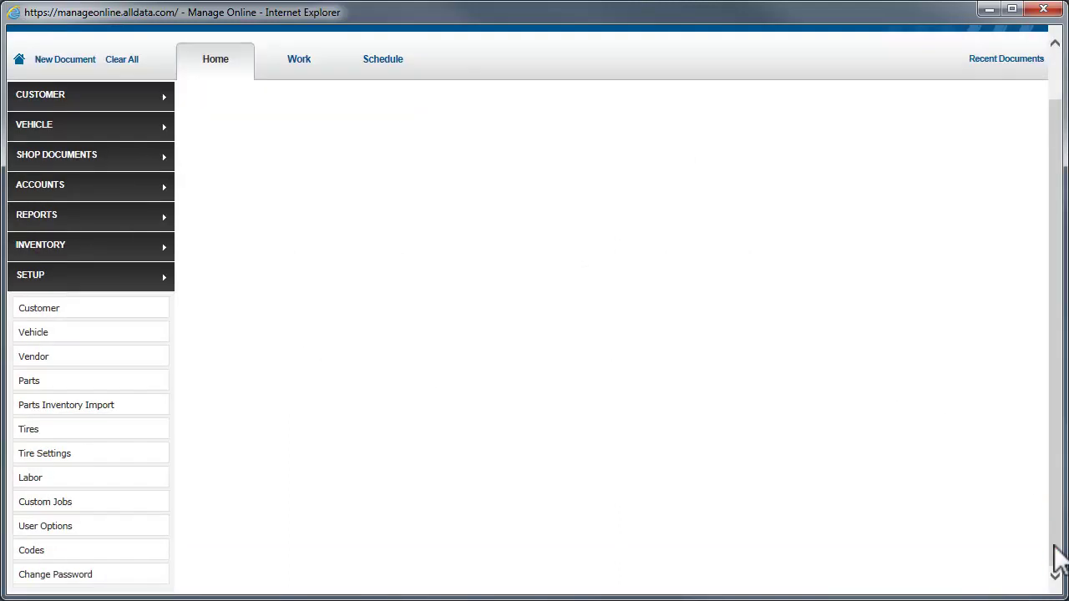
{"action": "left_click", "coordinate": [151, 524]}
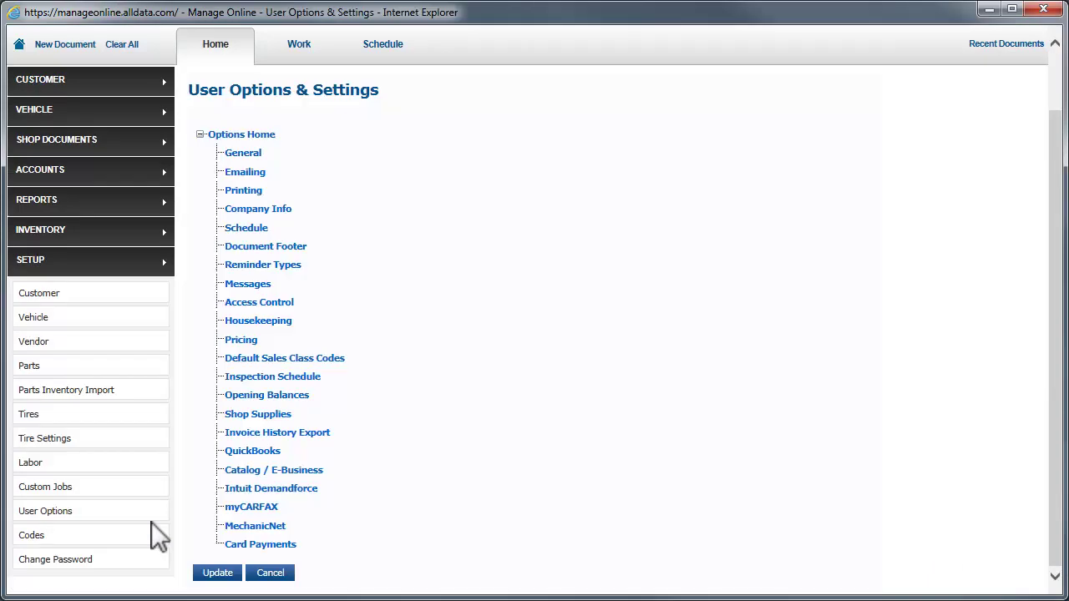
Step: Show the Pricing section of User Options & Settings
{"action": "left_click", "coordinate": [245, 340]}
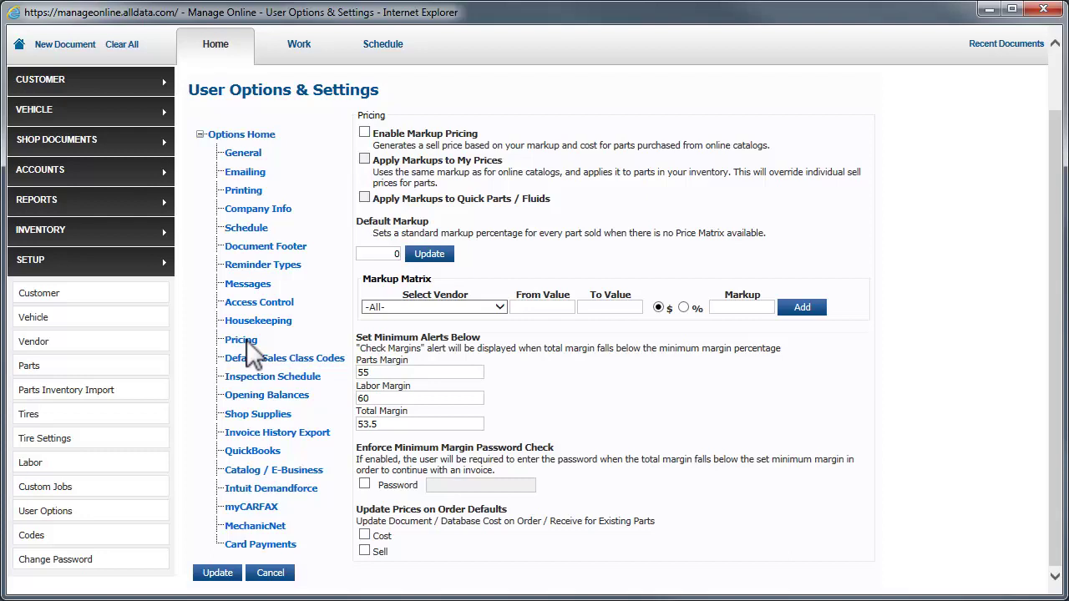
Step: Enable markup pricing and apply markups to the shop's own inventory prices
{"action": "left_click", "coordinate": [363, 131]}
{"action": "left_click", "coordinate": [364, 160]}
Step: Add a Parts Store markup tier from $0.01 to $10.00 at 250%
{"action": "left_click", "coordinate": [500, 306]}
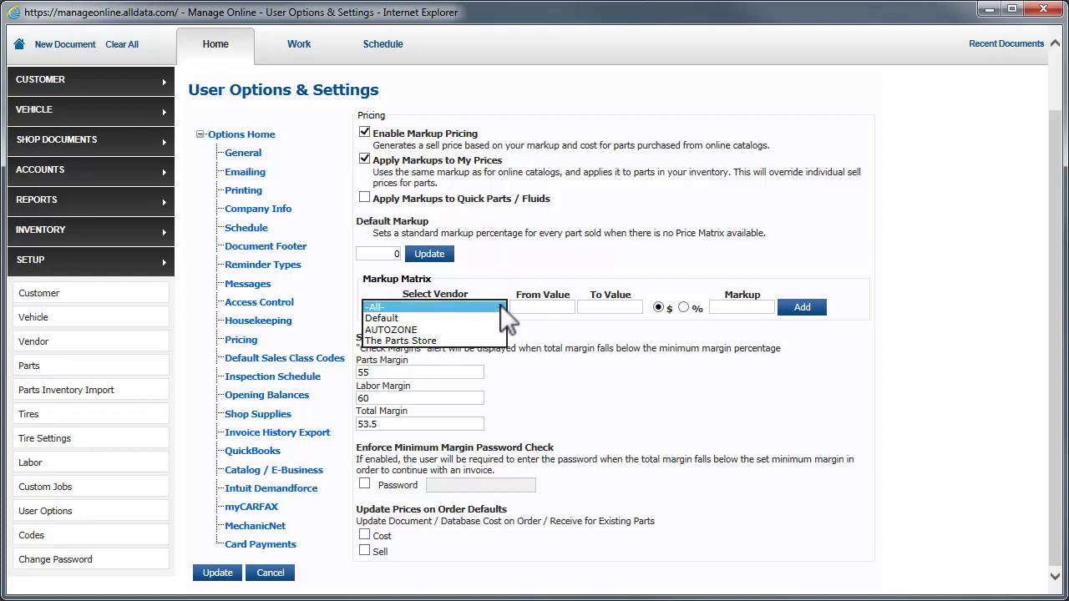
{"action": "left_click", "coordinate": [473, 341]}
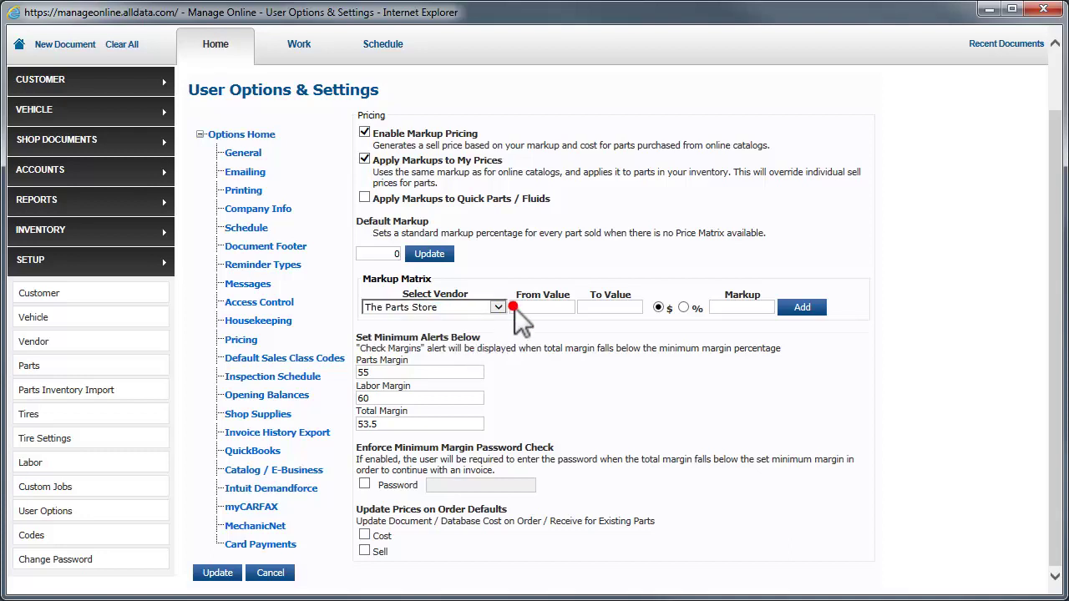
{"action": "left_click", "coordinate": [514, 307]}
{"action": "type", "text": "0.01"}
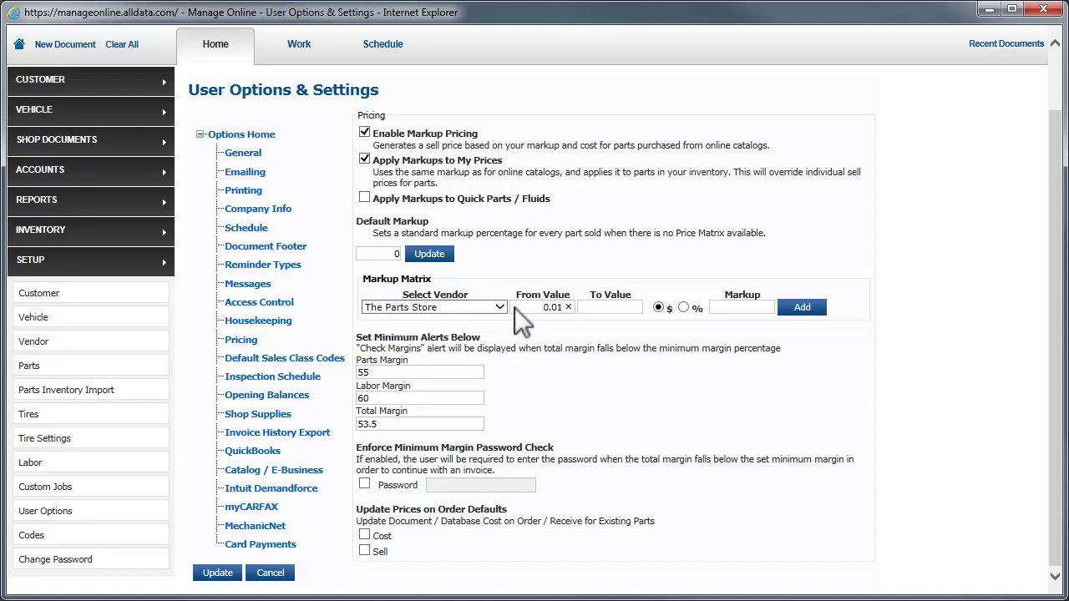
{"action": "left_click", "coordinate": [584, 307]}
{"action": "type", "text": "10.00"}
{"action": "left_click", "coordinate": [685, 308]}
{"action": "type", "text": "250"}
{"action": "left_click", "coordinate": [807, 309]}
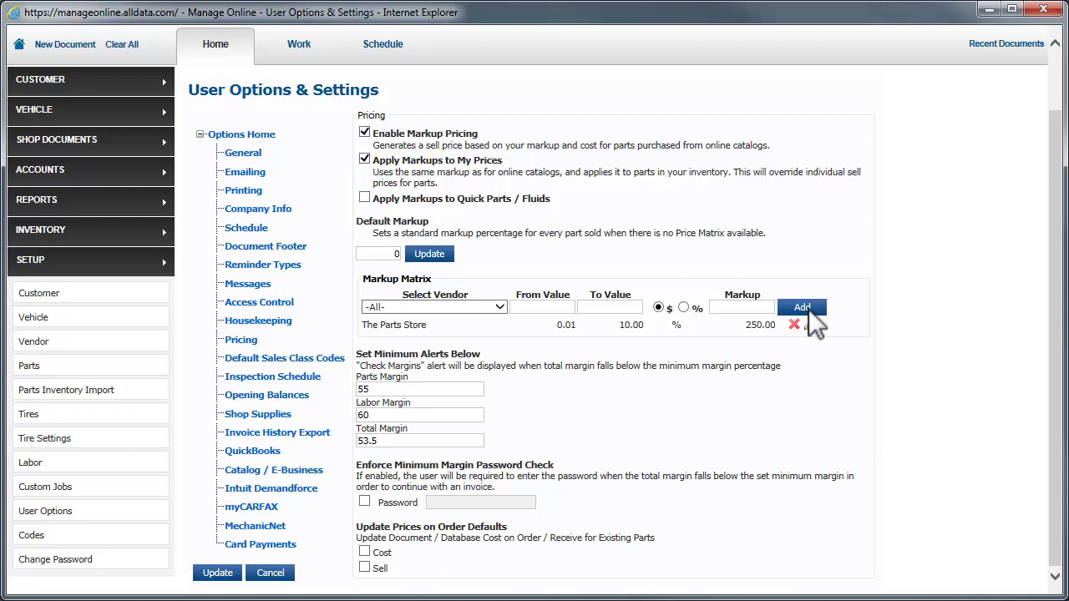
Step: Add a second Parts Store tier from $10.01 to $50.00 at 200%
{"action": "left_click", "coordinate": [498, 306]}
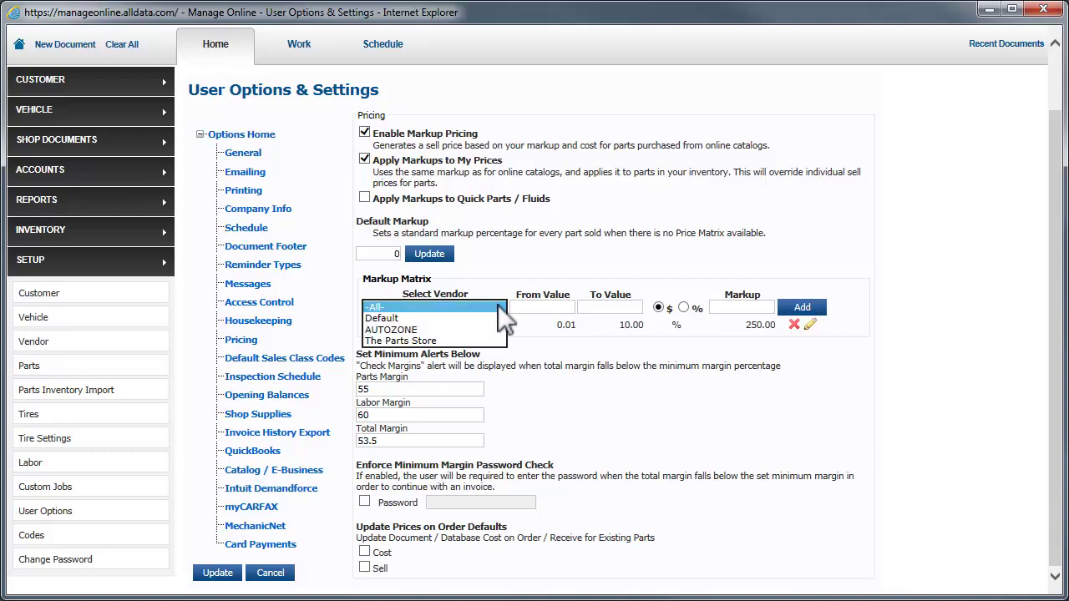
{"action": "left_click", "coordinate": [470, 341]}
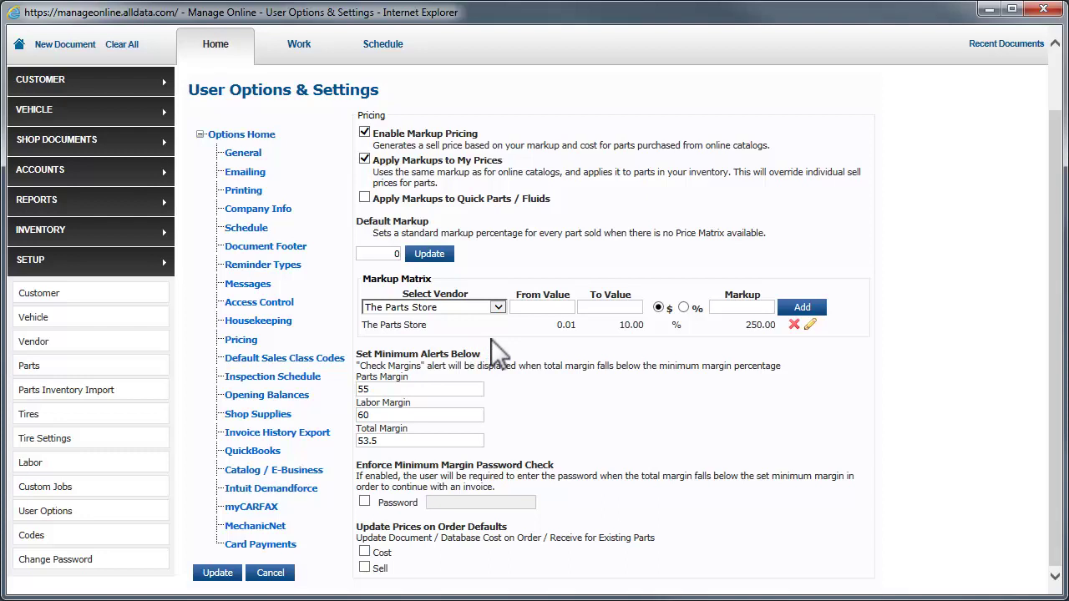
{"action": "left_click", "coordinate": [518, 305]}
{"action": "type", "text": "10.01"}
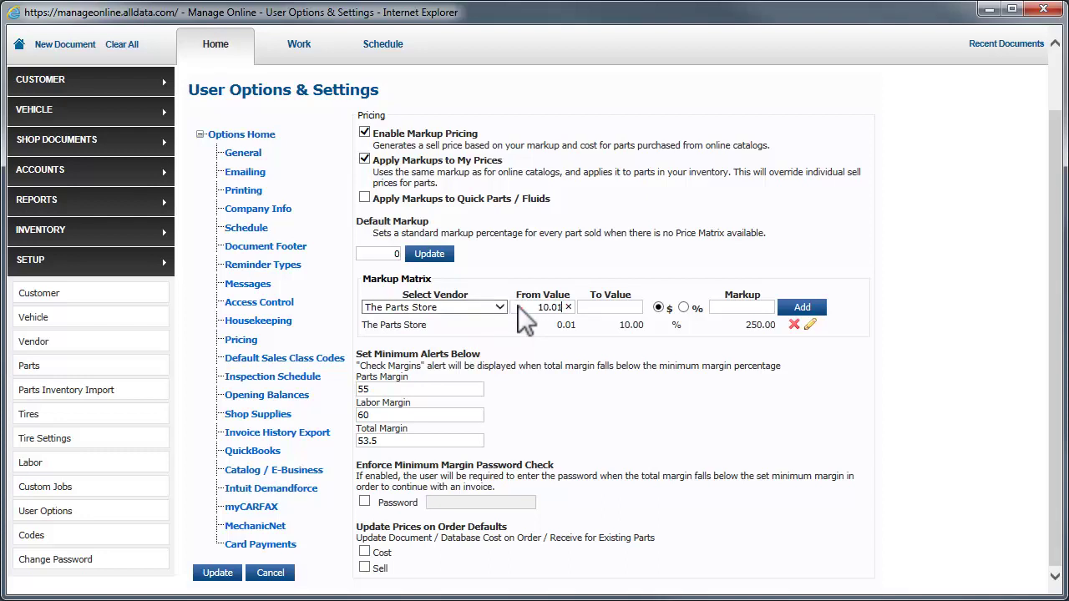
{"action": "left_click", "coordinate": [587, 306]}
{"action": "type", "text": "50.00"}
{"action": "left_click", "coordinate": [684, 308]}
{"action": "type", "text": "200"}
{"action": "left_click", "coordinate": [802, 307]}
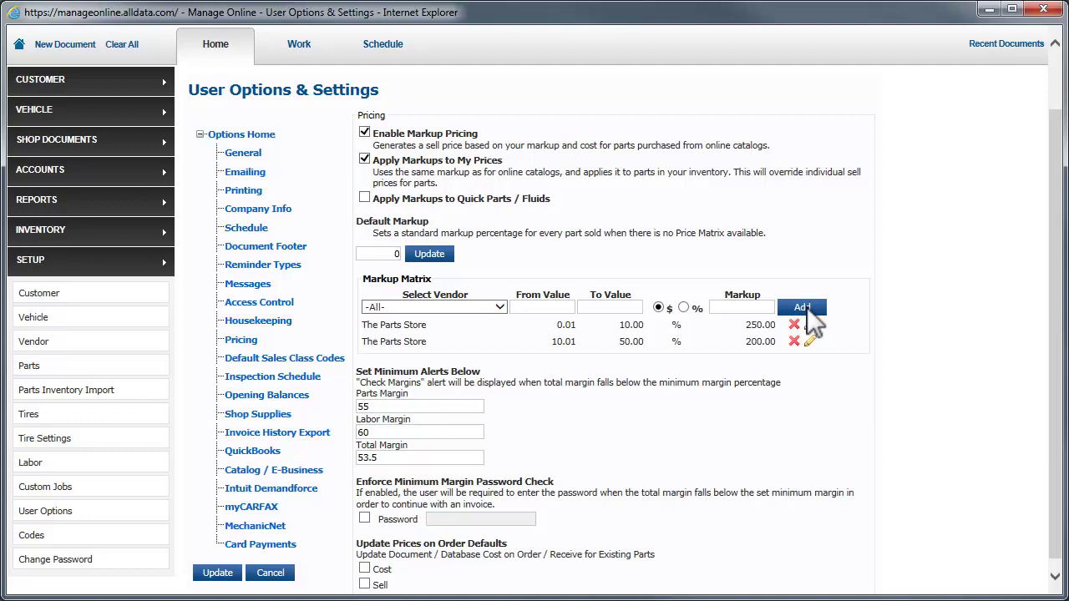
Step: Update both cost and sell prices on order, then save and confirm the pricing settings
{"action": "left_click", "coordinate": [364, 570]}
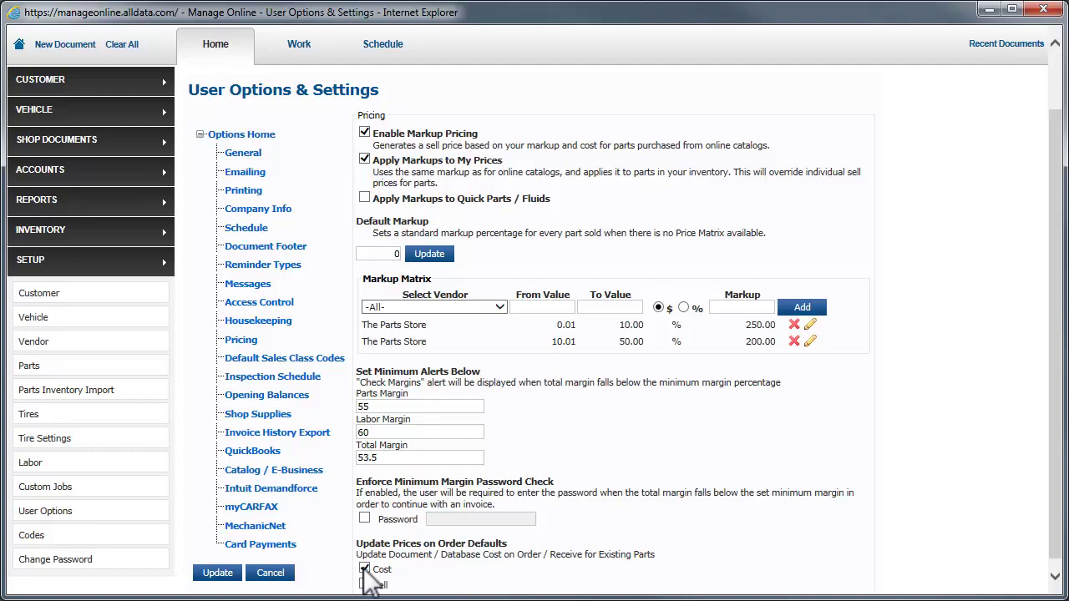
{"action": "left_click", "coordinate": [365, 585]}
{"action": "left_click", "coordinate": [217, 573]}
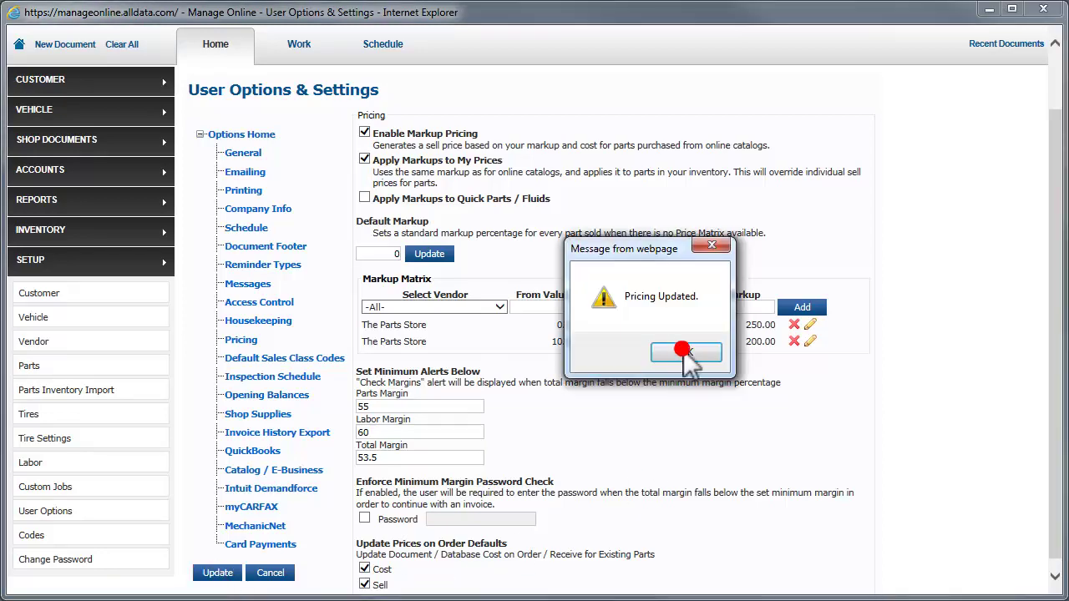
{"action": "left_click", "coordinate": [685, 351]}
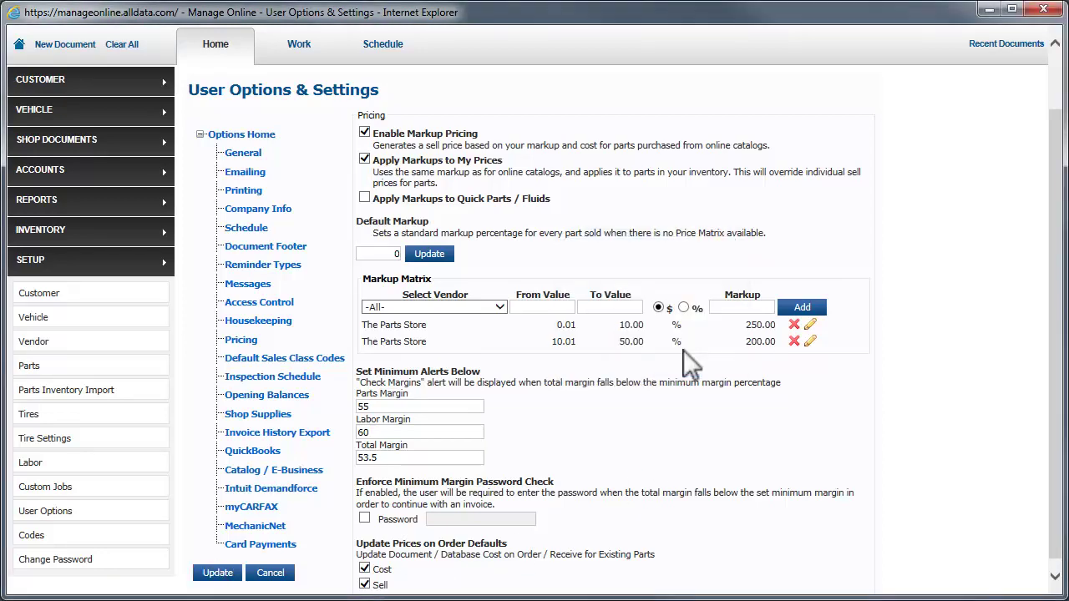